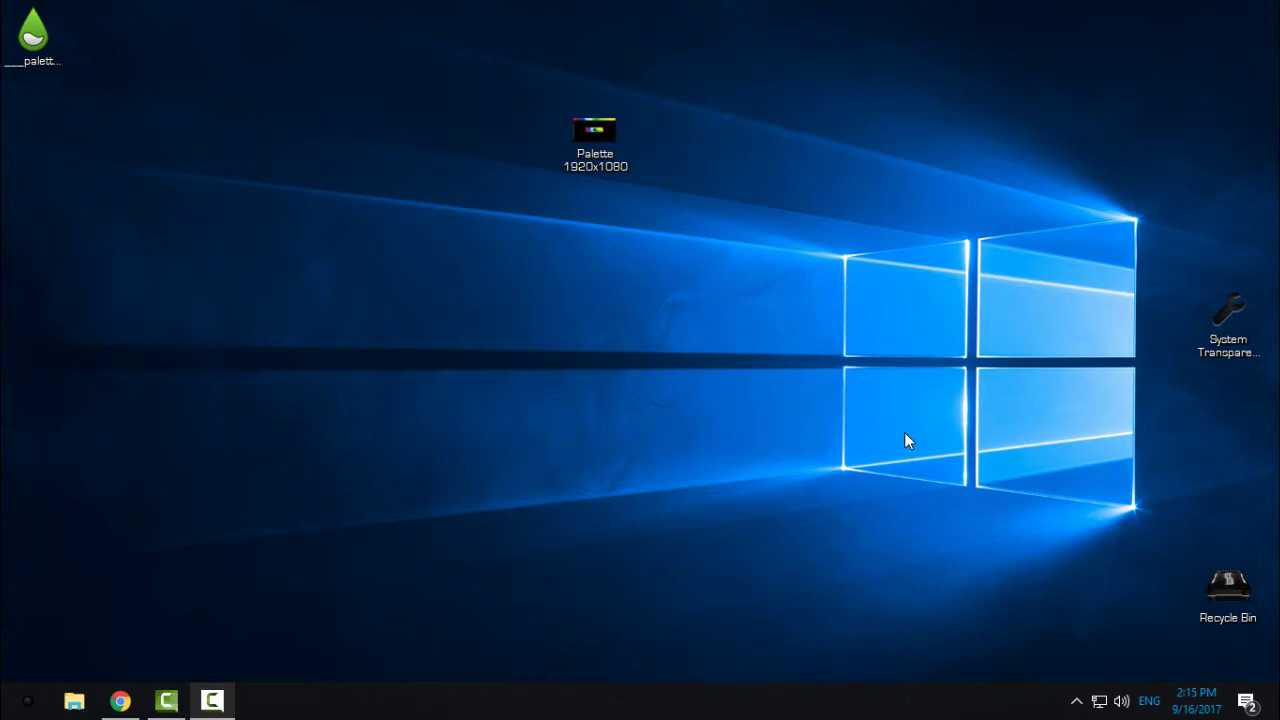
In Chrome, scroll the Rainmeter site to its Download section and choose the 4.1 Beta download
click(120, 700)
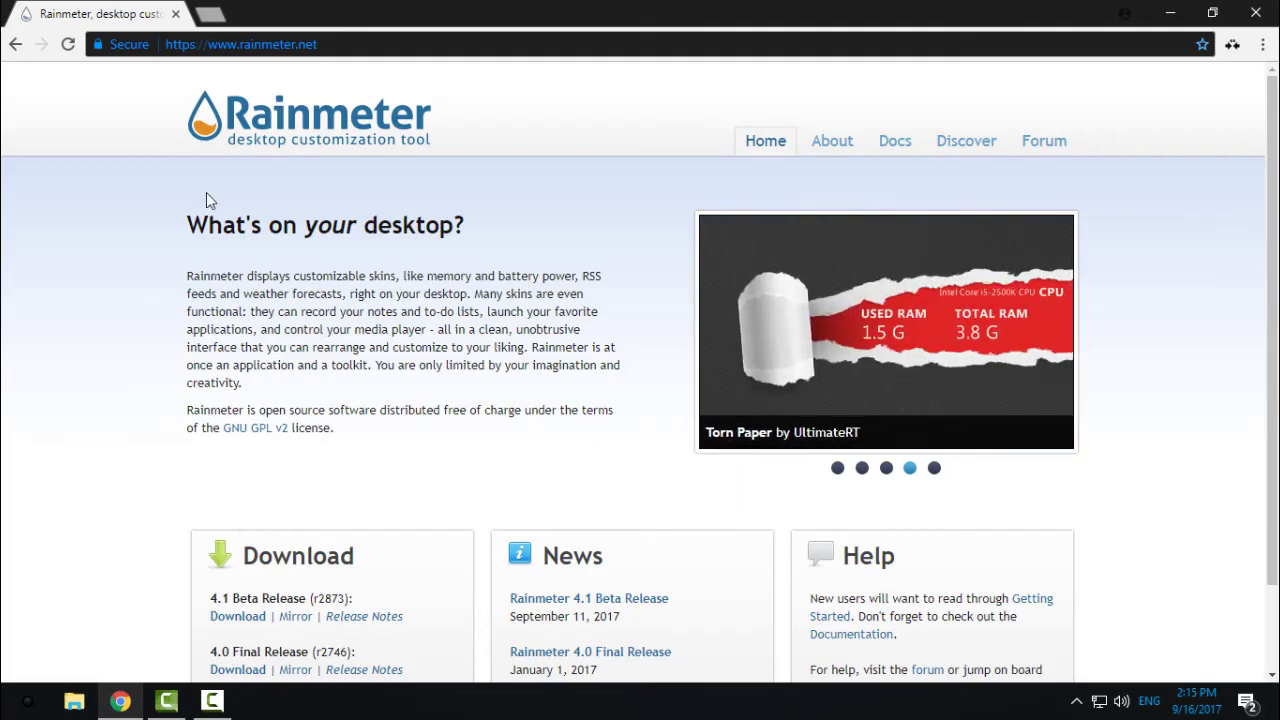
click(344, 35)
click(344, 35)
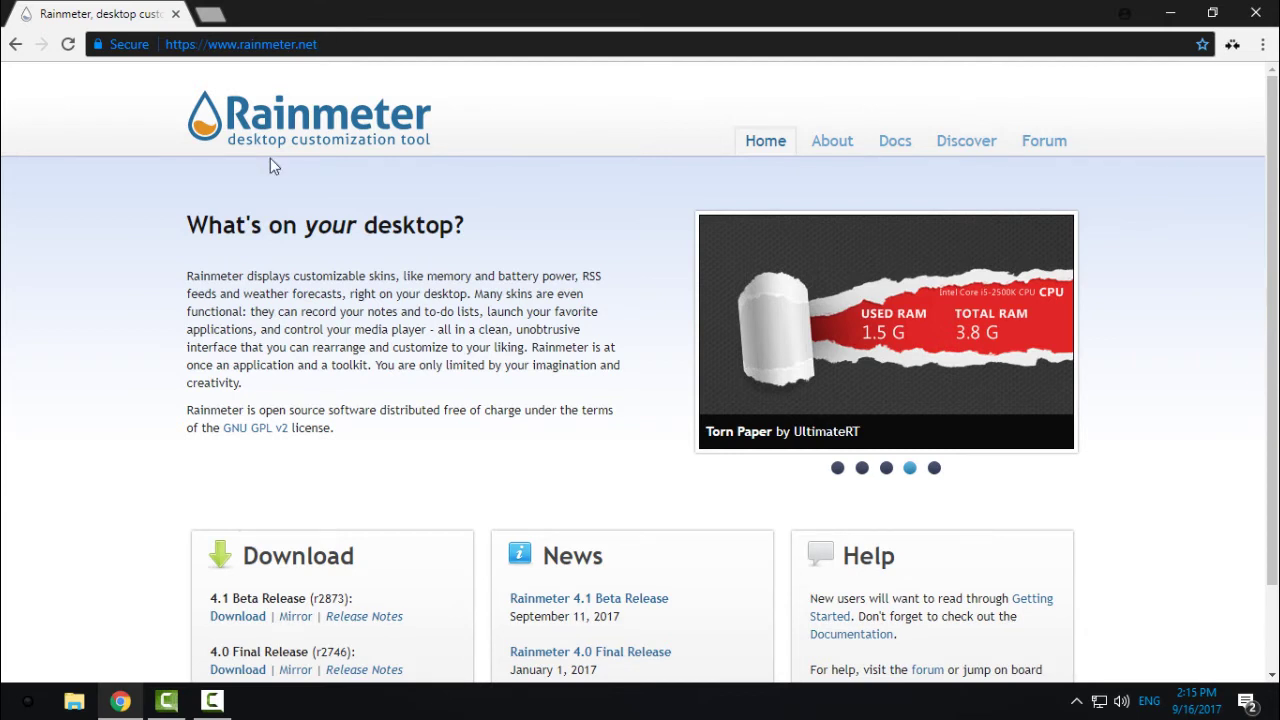
scroll(120, 371, down, 1)
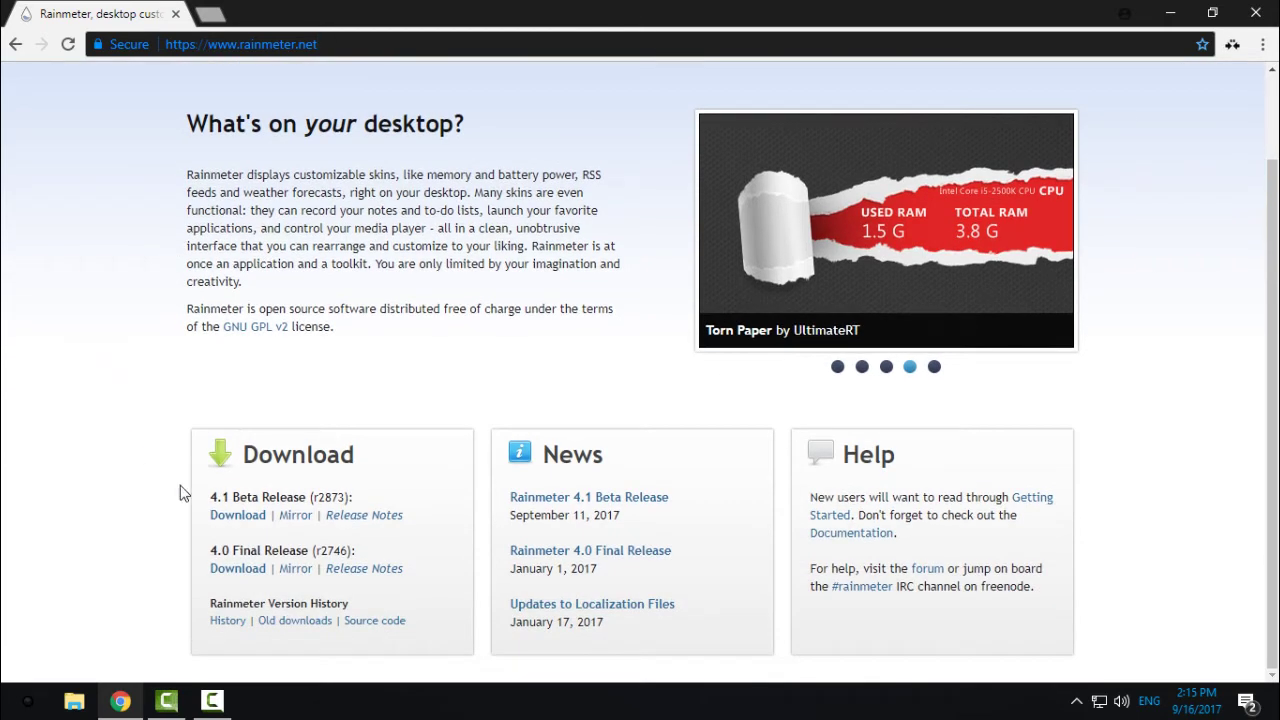
click(243, 518)
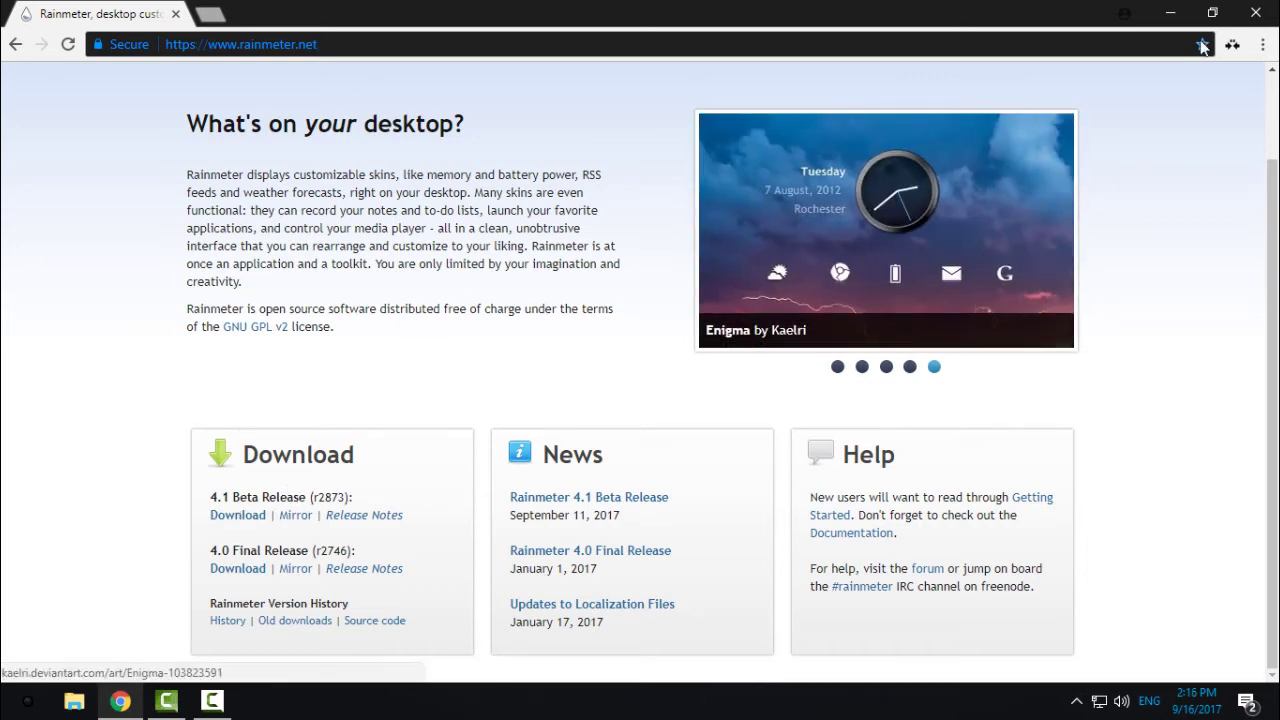
Close Chrome and launch the downloaded palette .rmskin file's installer from the desktop
click(1255, 18)
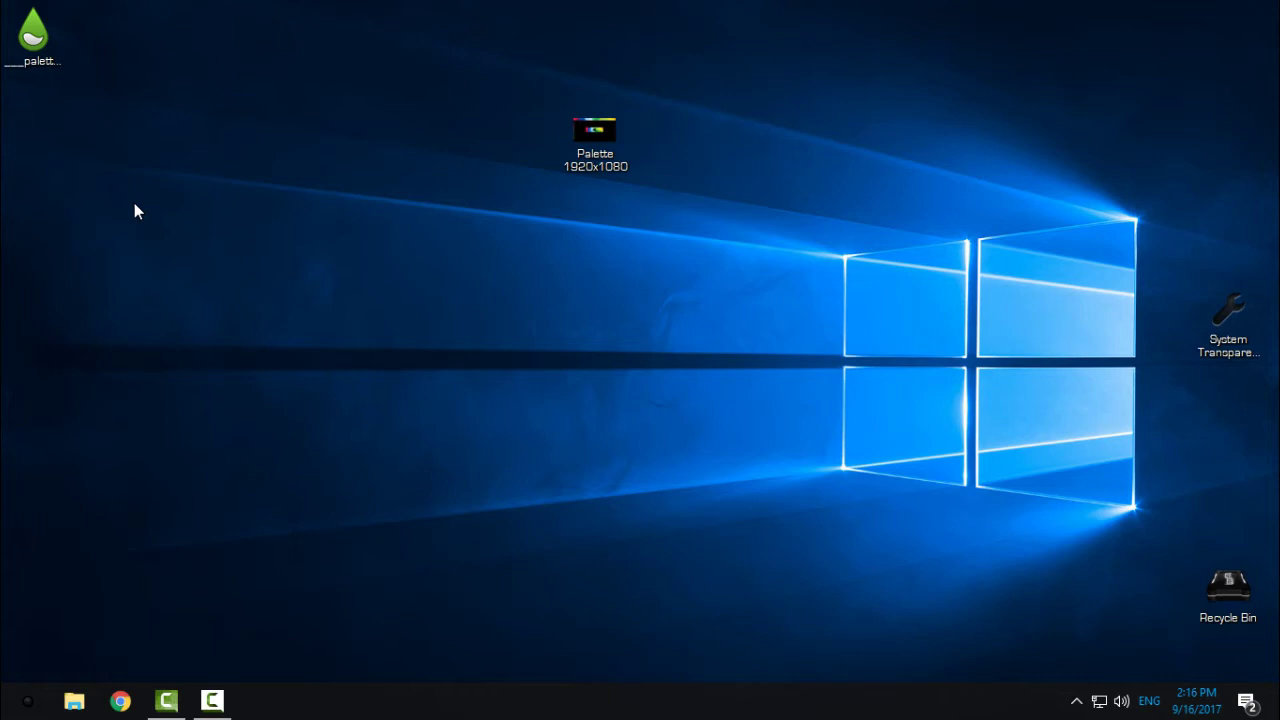
click(34, 38)
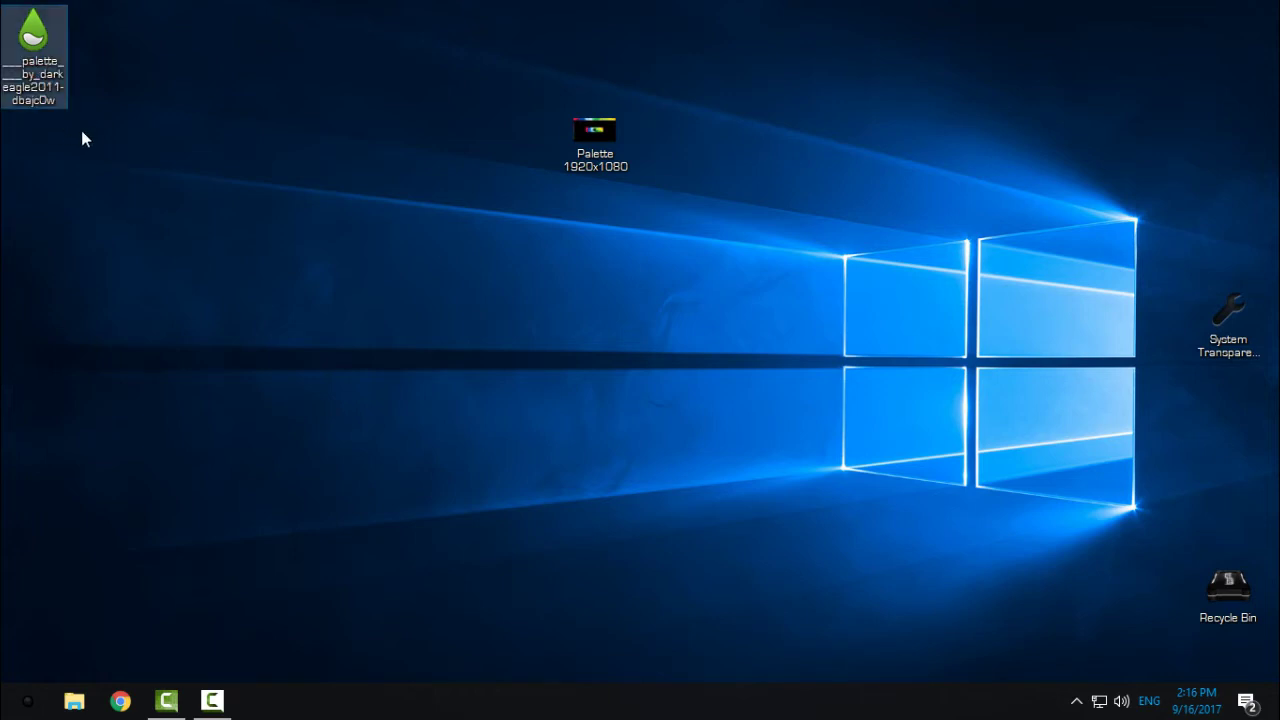
double_click(57, 80)
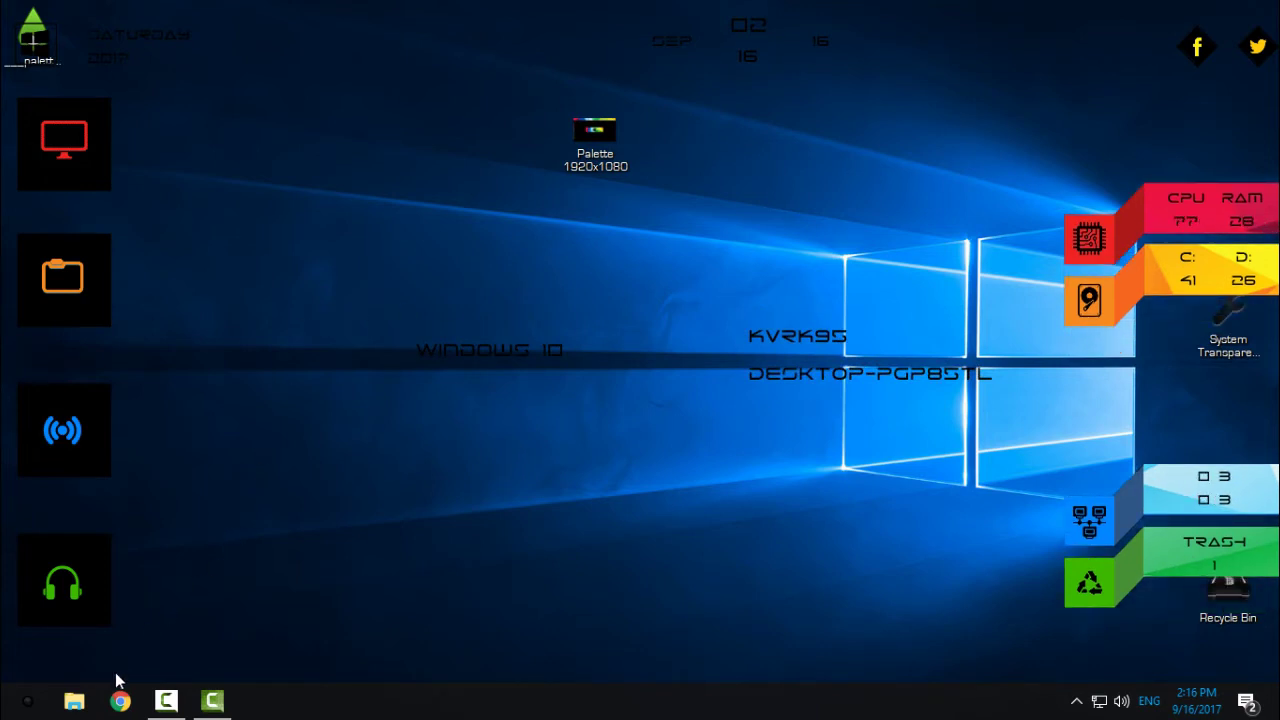
In a maximized File Explorer, open Documents > Rainmeter > Skins > Palette
click(96, 706)
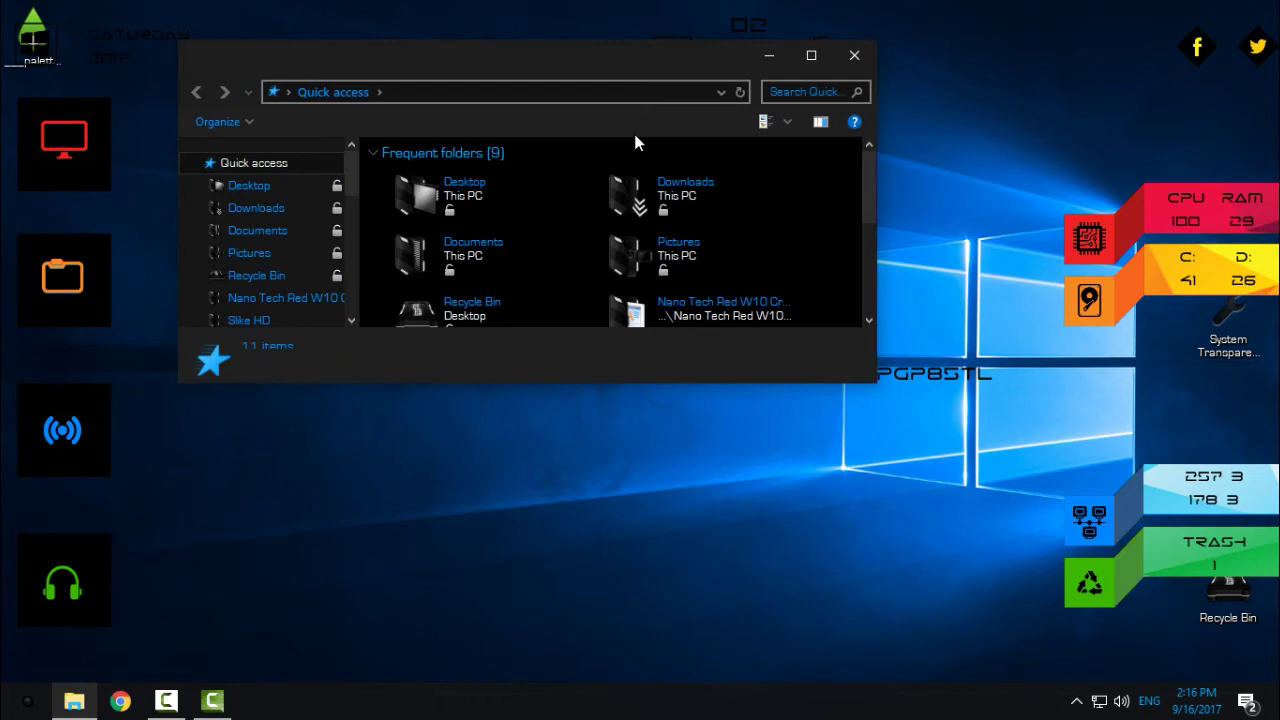
click(831, 62)
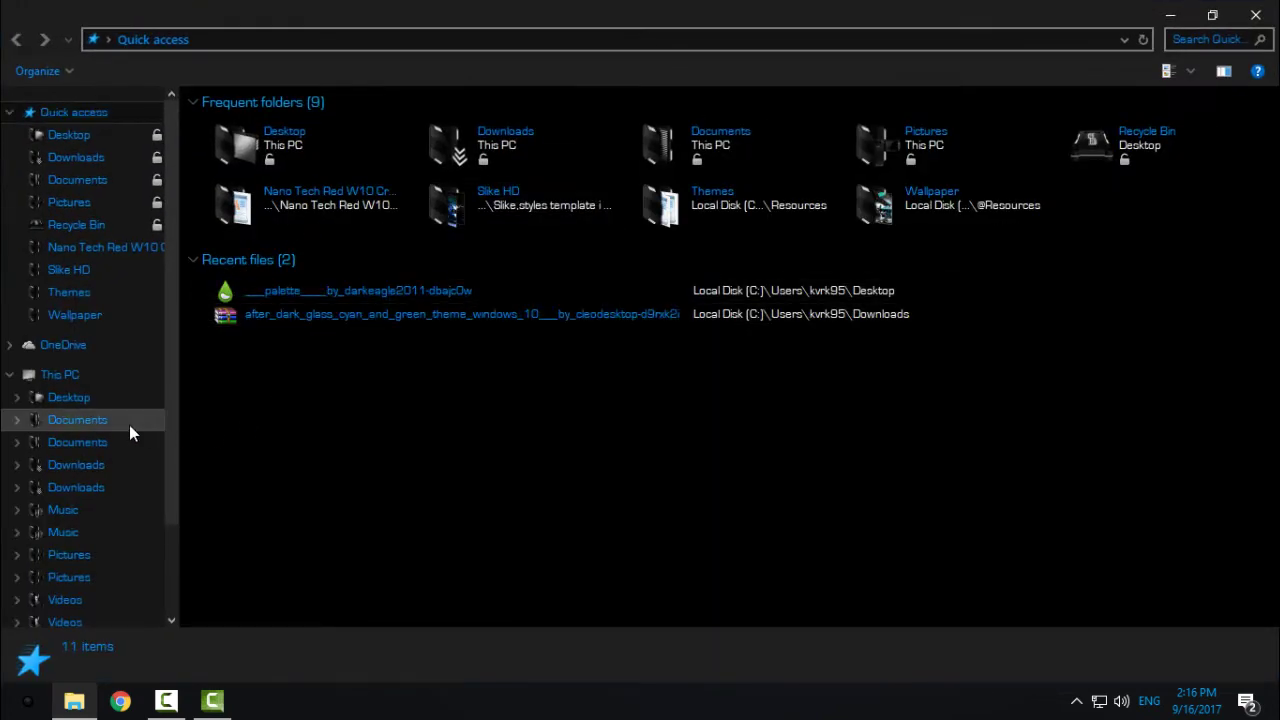
click(835, 84)
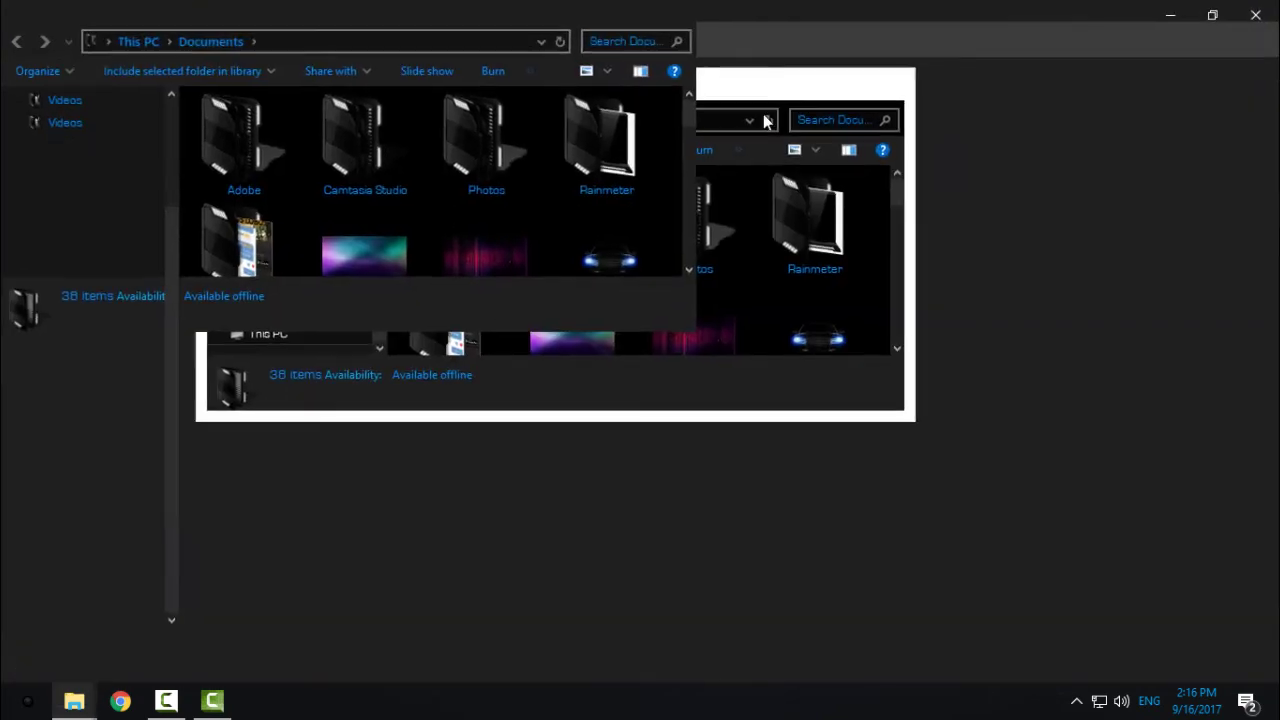
double_click(567, 150)
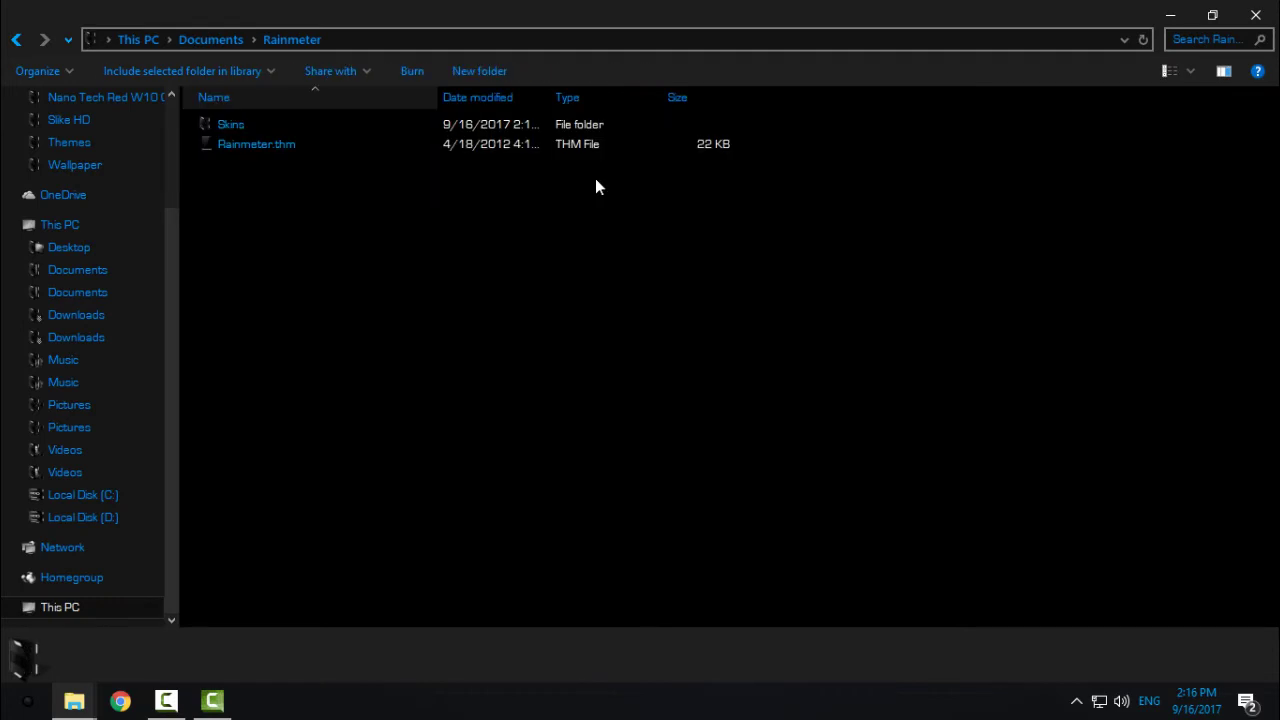
click(228, 124)
key(Return)
key(p)
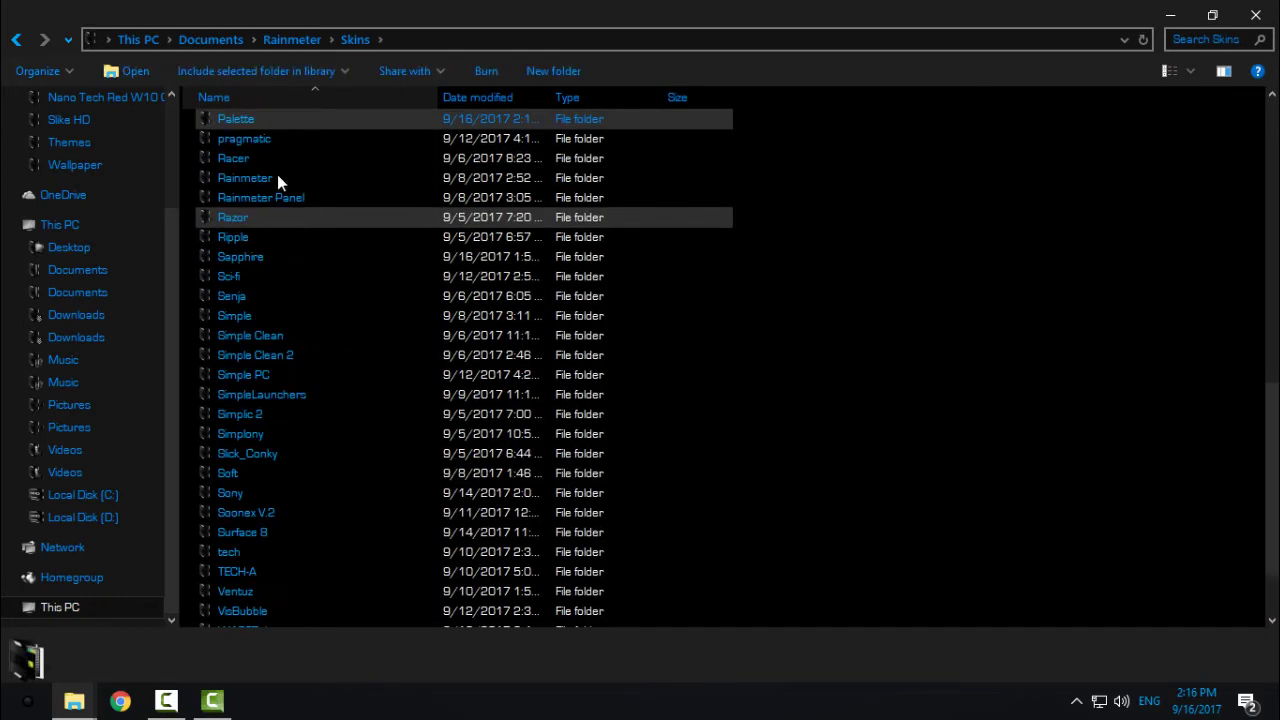
double_click(271, 126)
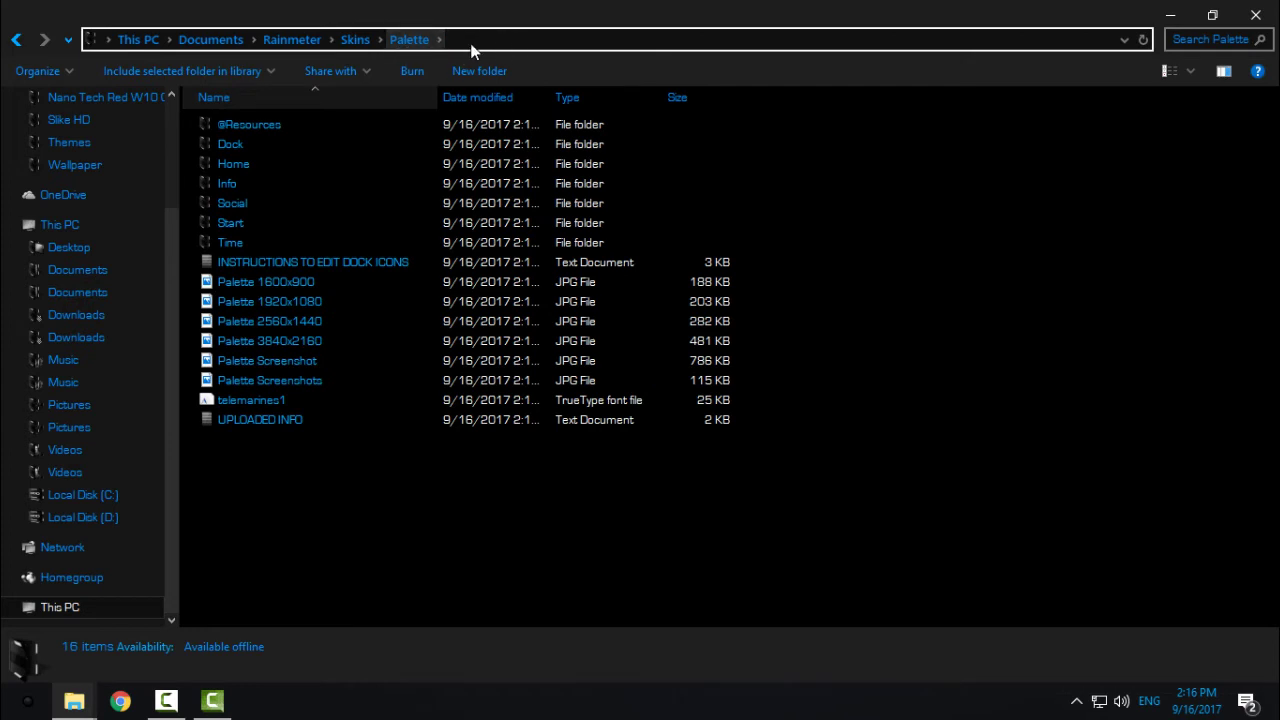
Show the Palette folder as large icons, select the four resolution wallpapers, then close the window
click(311, 281)
click(1190, 71)
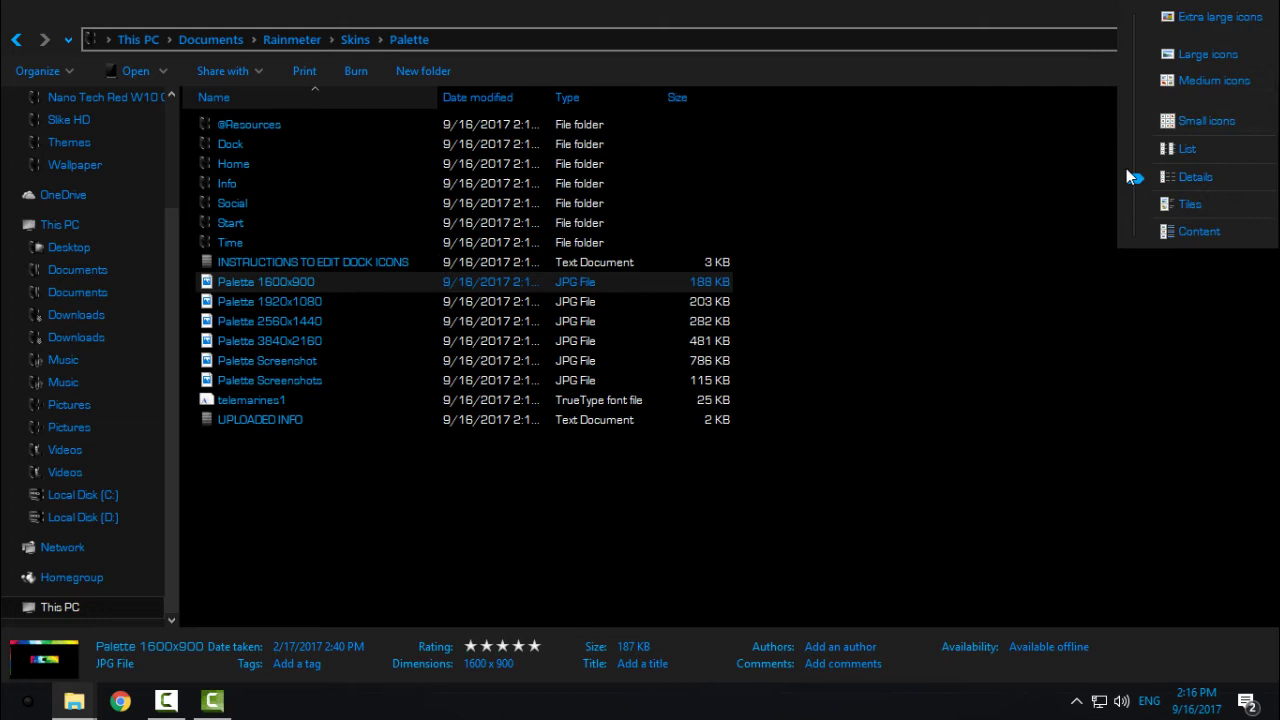
drag(1134, 177, 1134, 64)
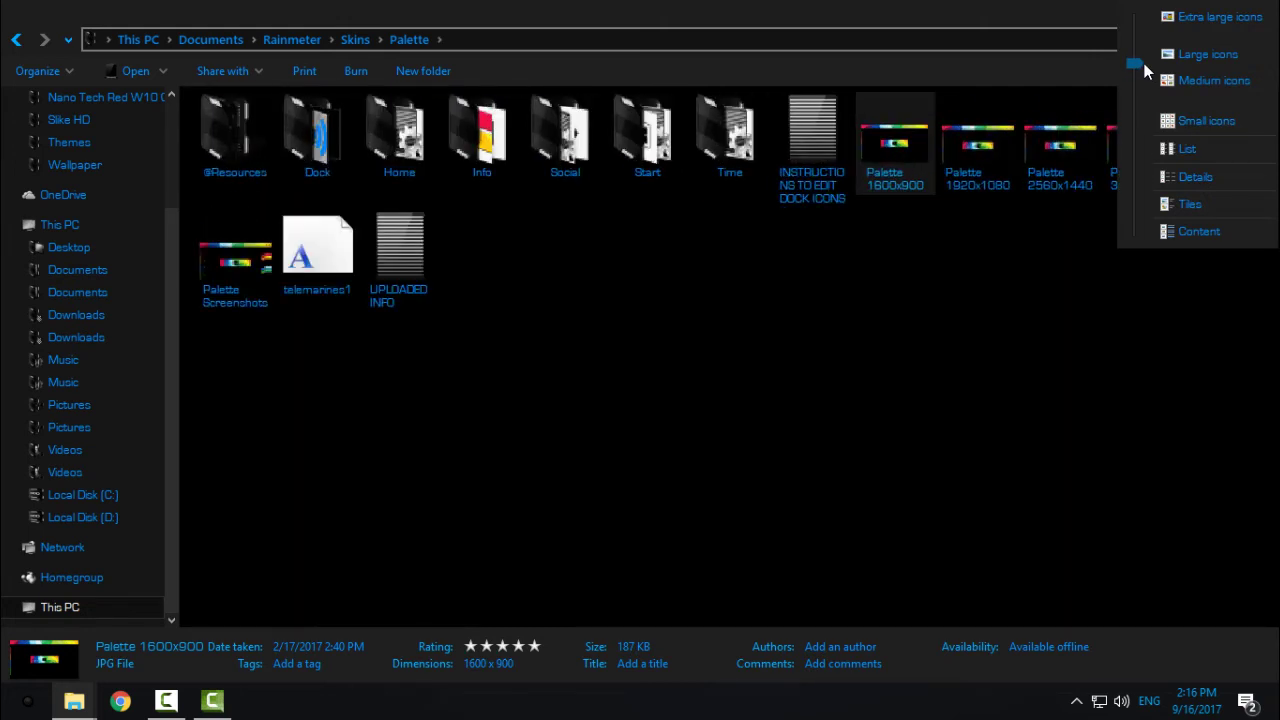
click(991, 267)
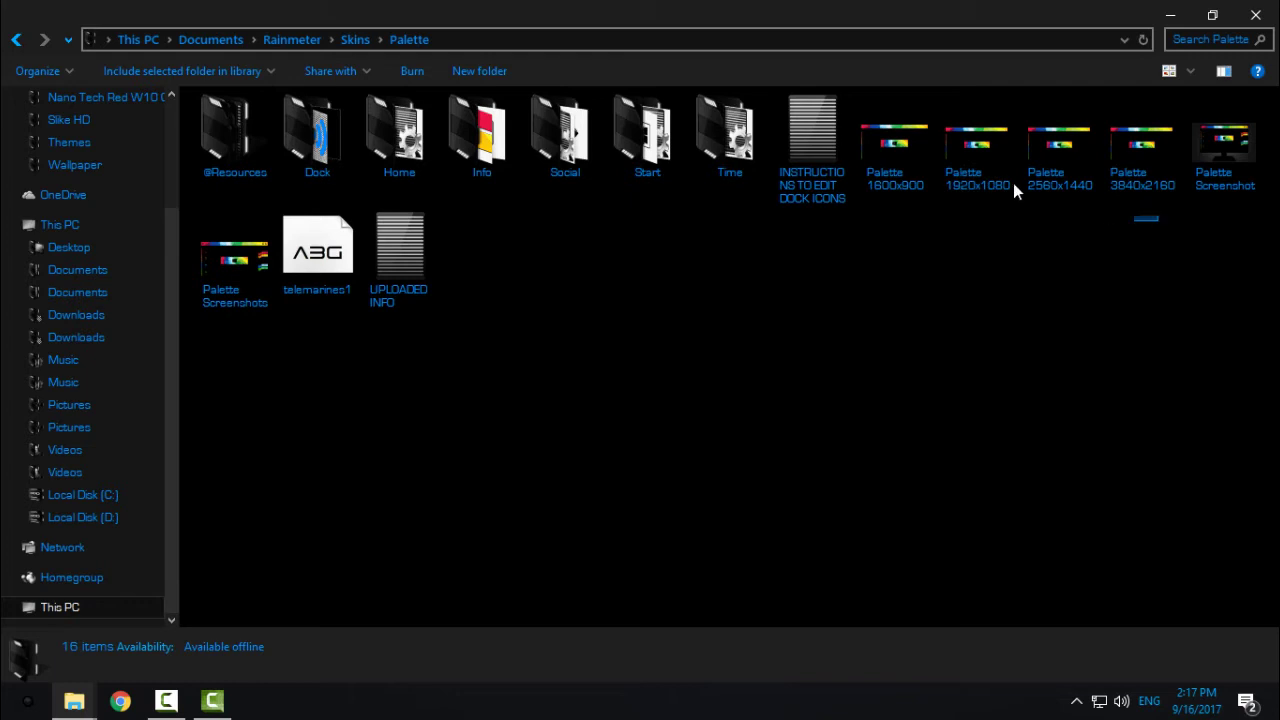
mouse_move(1013, 183)
mouse_down()
mouse_move(896, 156)
mouse_move(924, 264)
mouse_up()
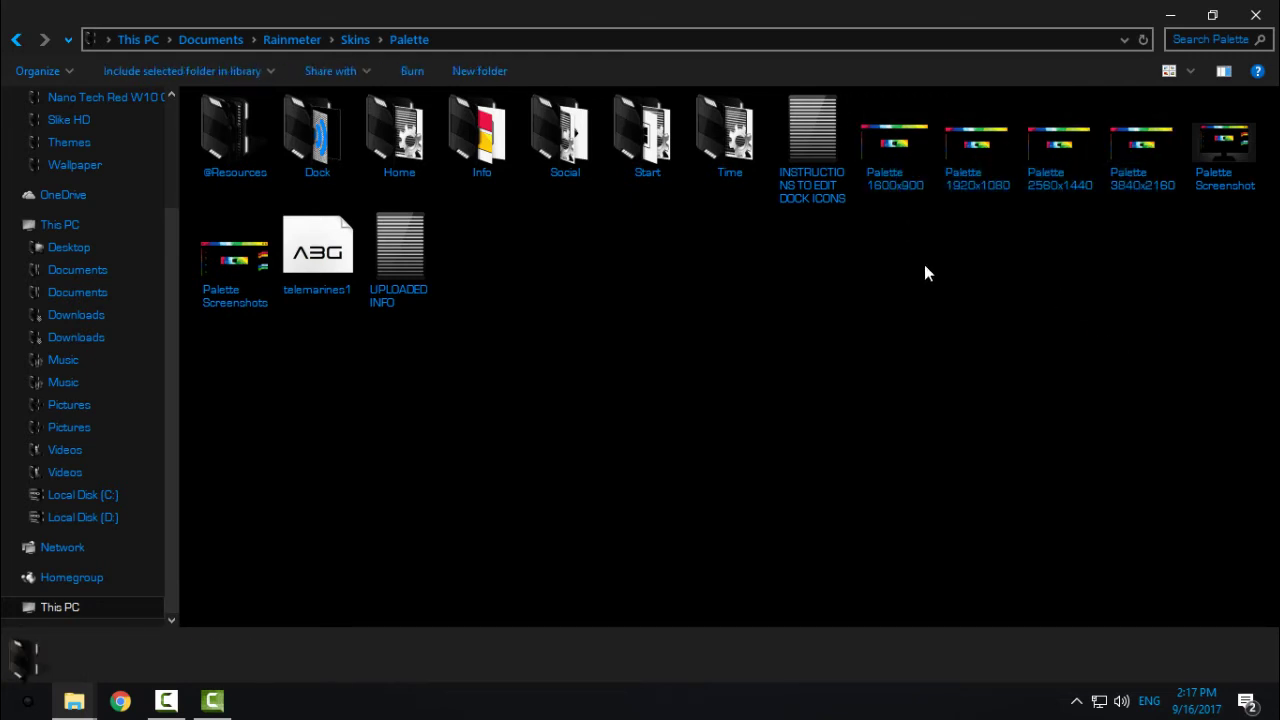
click(1256, 15)
Open Palette 1920x1080.jpg in Photos and bring up its Set as background option
click(1256, 15)
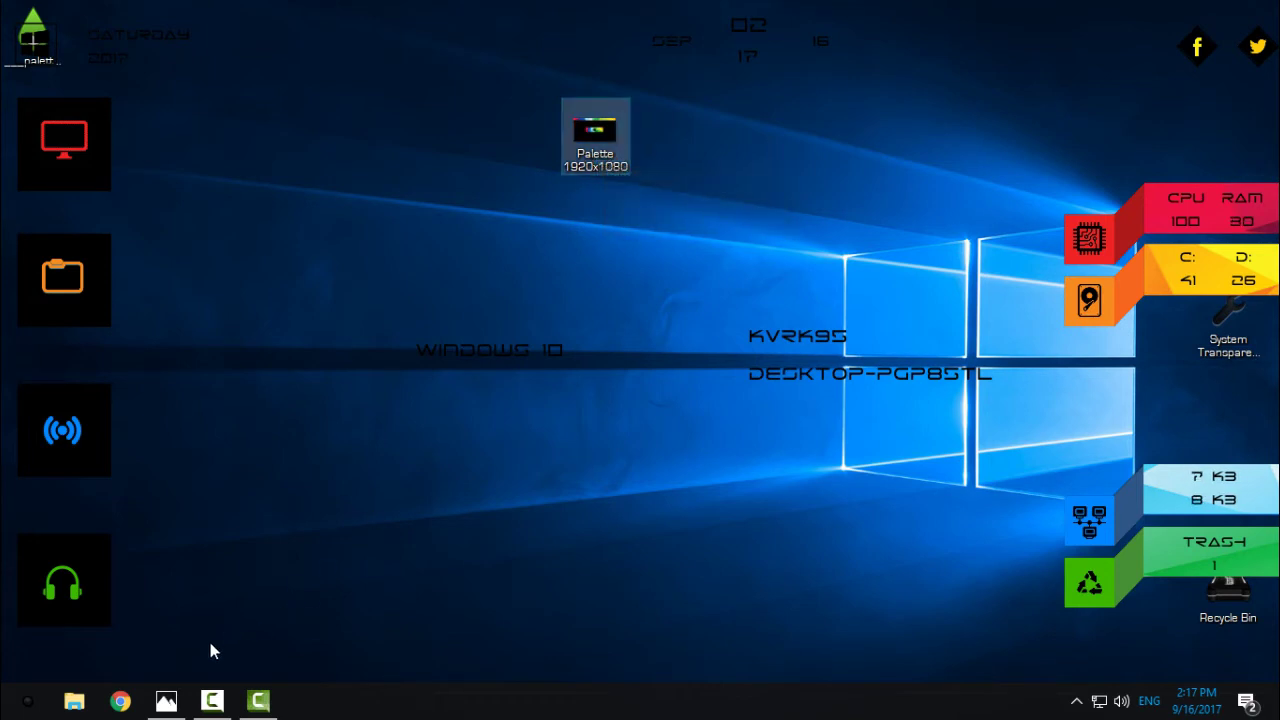
click(170, 700)
right_click(591, 280)
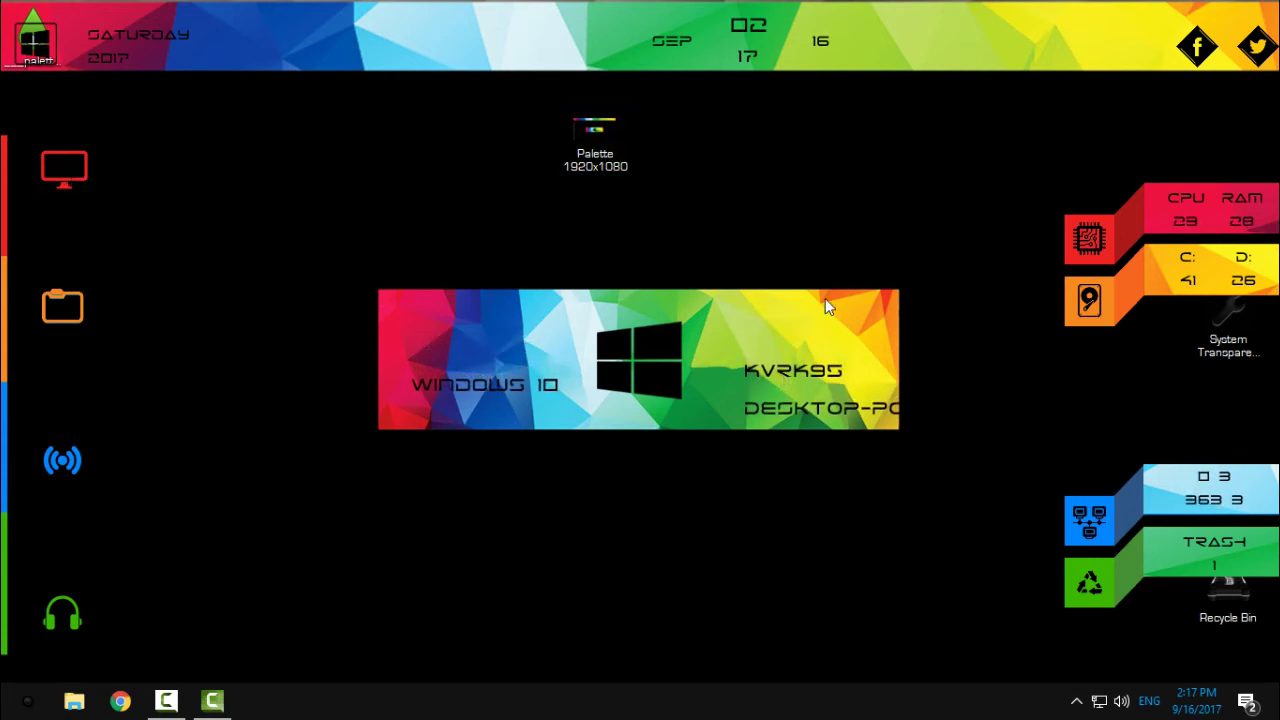
Centre the date widget, raise the system stats, shift the banner text left, and place SATURDAY 2017 in the banner
drag(880, 192, 201, 632)
drag(745, 30, 590, 28)
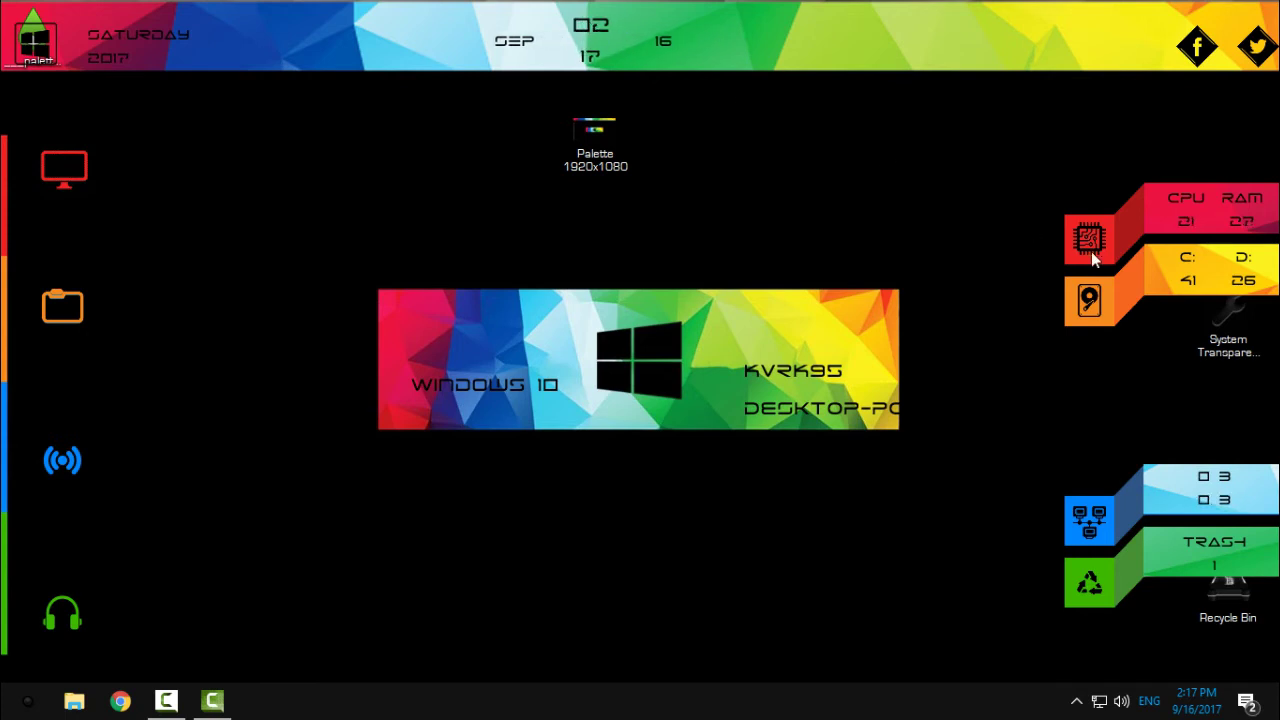
mouse_move(1169, 206)
mouse_down()
mouse_move(1154, 168)
mouse_move(1173, 152)
mouse_up()
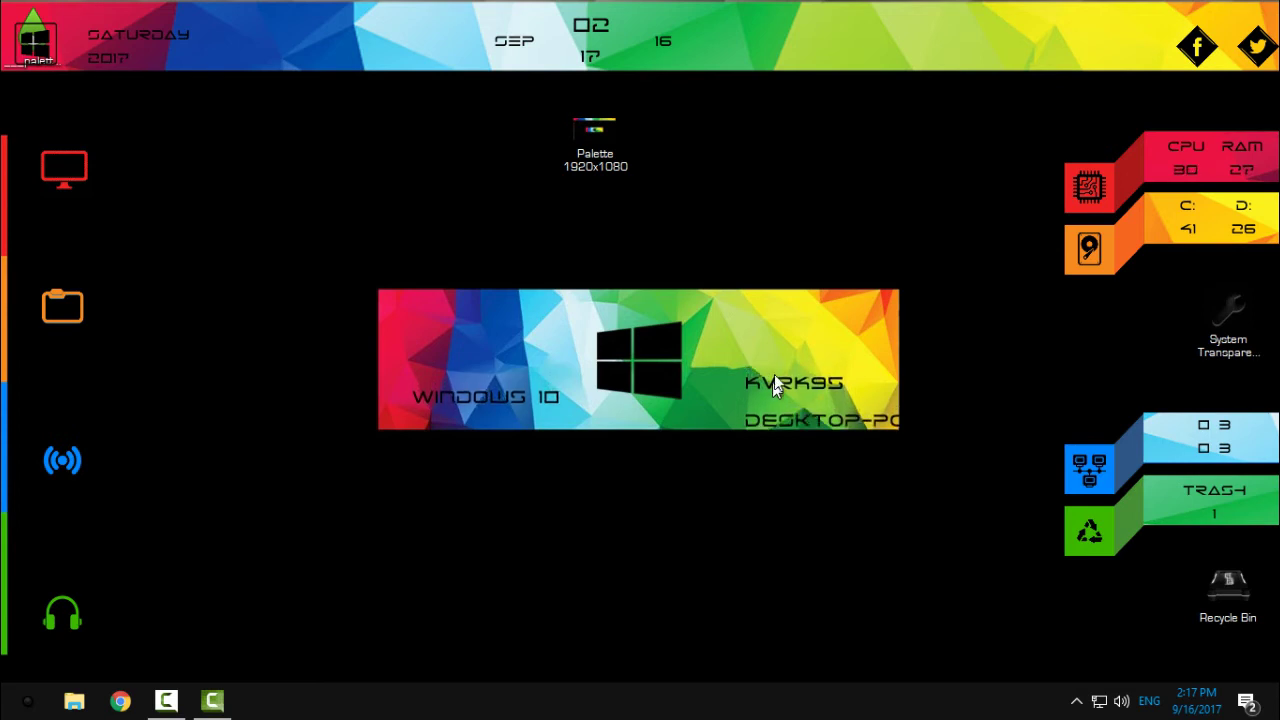
drag(770, 370, 747, 366)
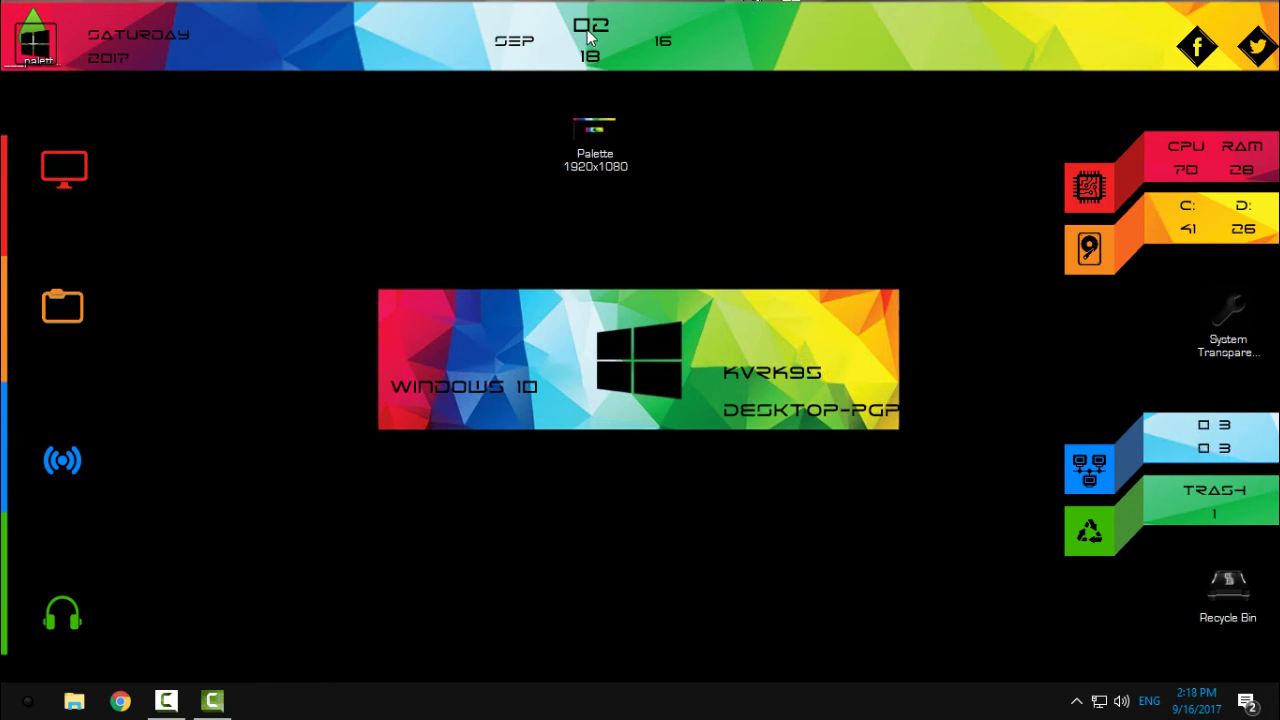
drag(588, 30, 609, 30)
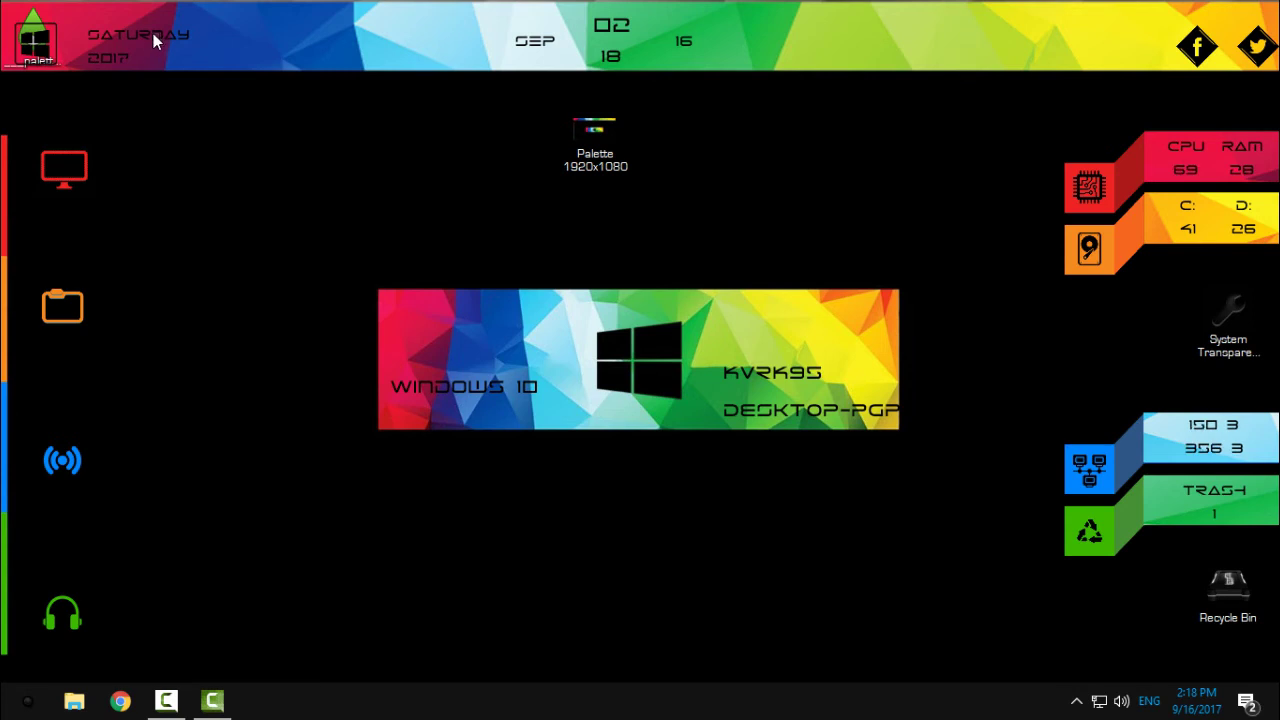
mouse_move(141, 35)
mouse_down()
mouse_move(538, 352)
mouse_move(526, 312)
mouse_up()
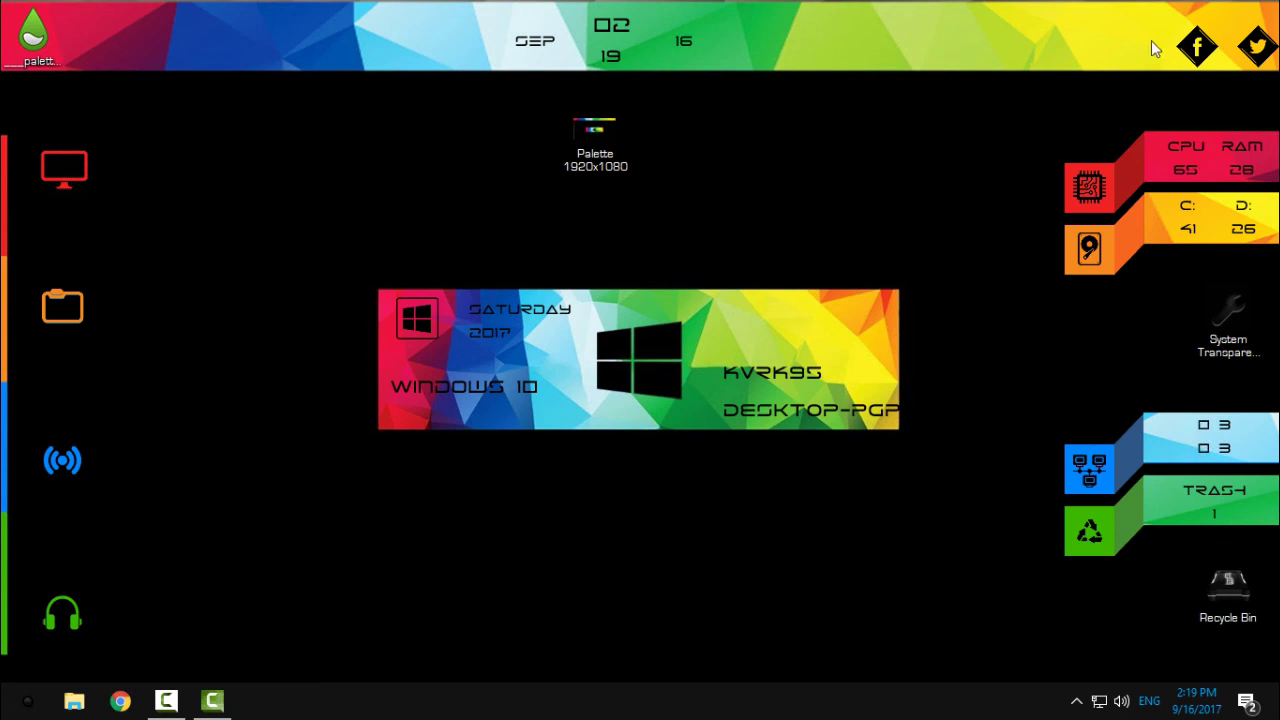
Drag the Facebook and Twitter icons slightly left and up along the top bar
drag(1217, 58, 1147, 42)
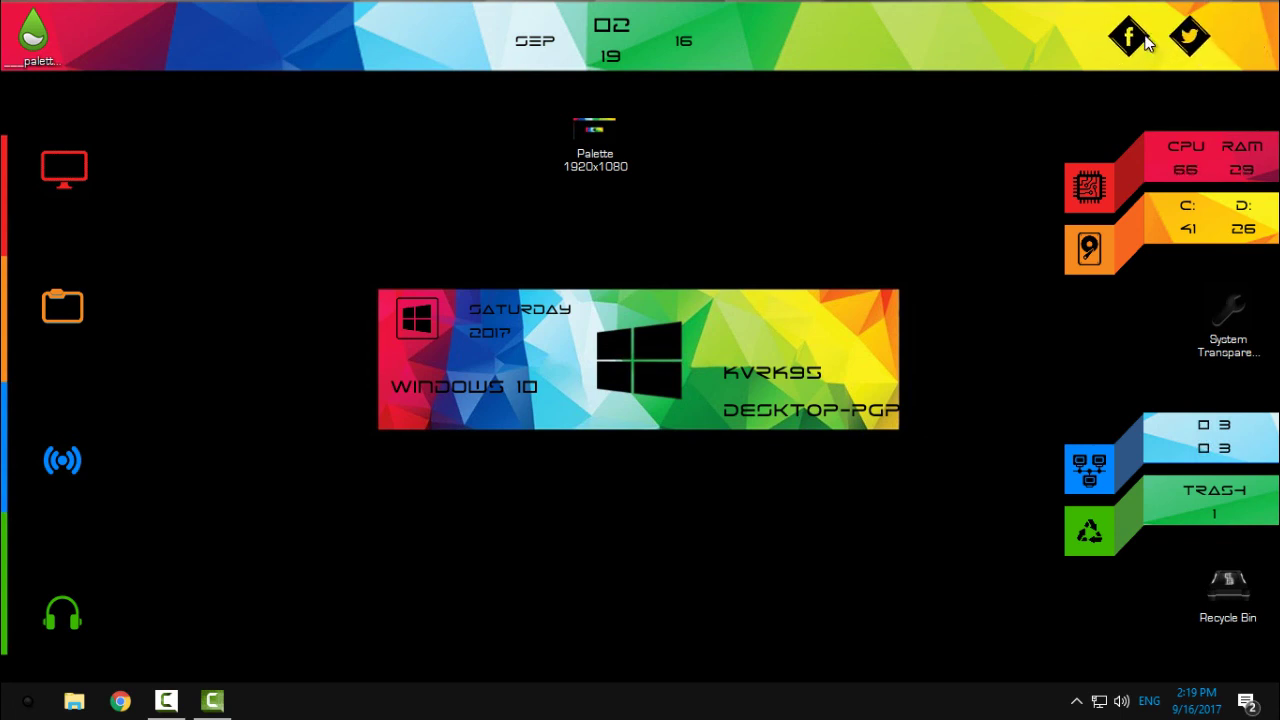